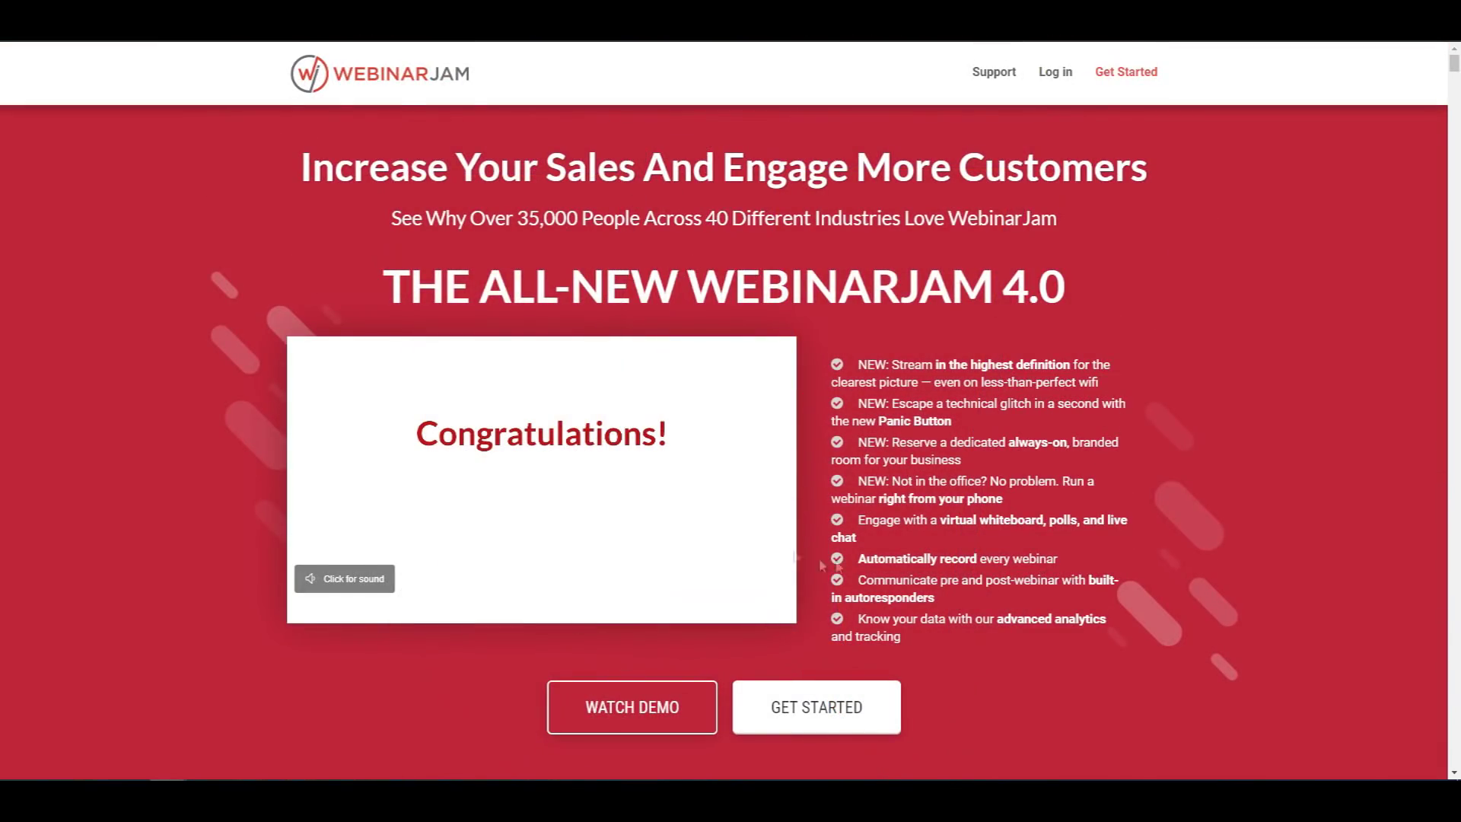
{"action": "scroll", "coordinate": [765, 279], "scroll_direction": "down", "scroll_amount": 1}
{"action": "scroll", "coordinate": [794, 245], "scroll_direction": "down", "scroll_amount": 2}
{"action": "scroll", "coordinate": [800, 254], "scroll_direction": "down", "scroll_amount": 5}
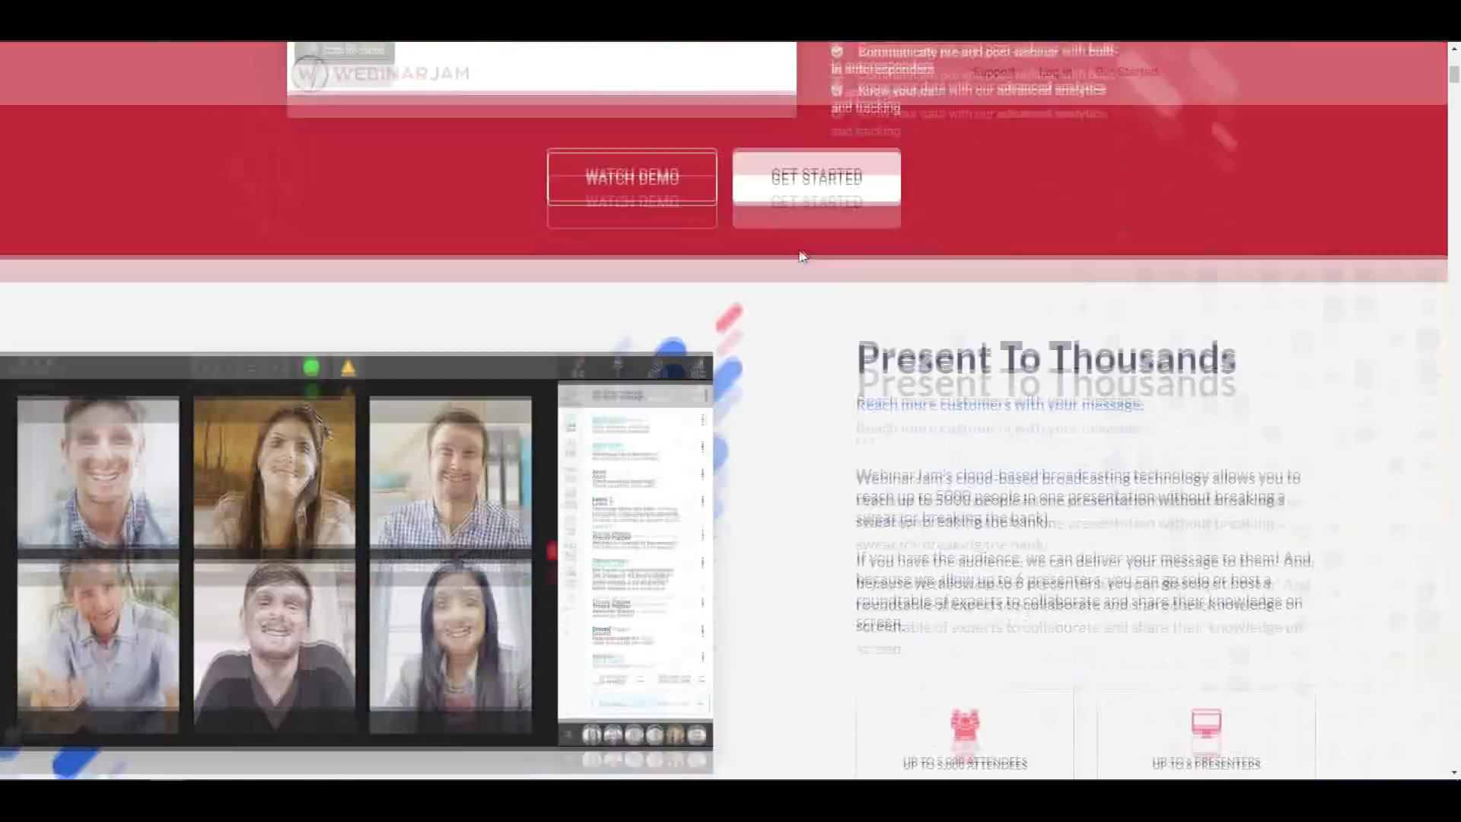
{"action": "scroll", "coordinate": [788, 251], "scroll_direction": "up", "scroll_amount": 8}
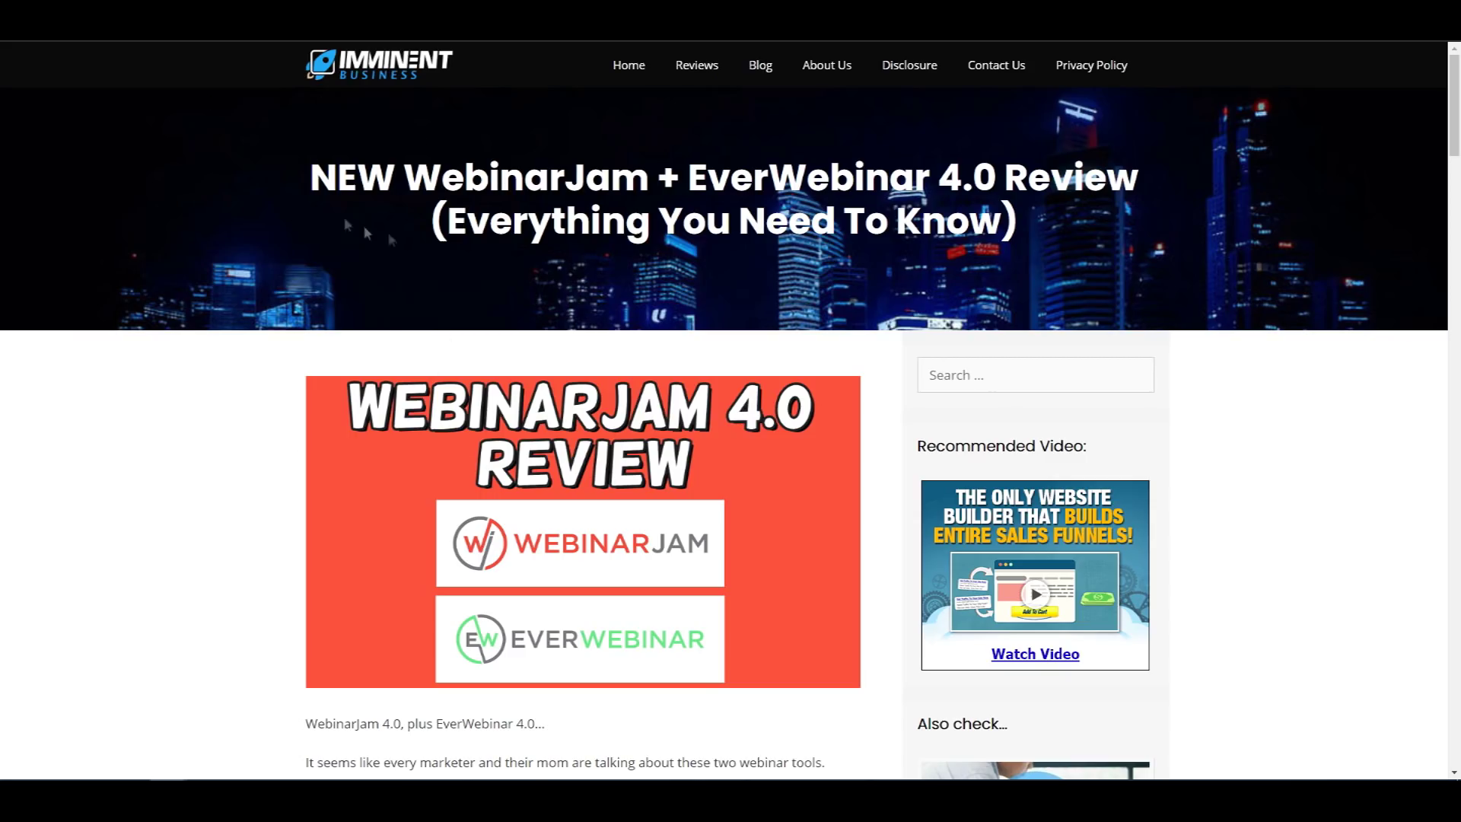
{"action": "scroll", "coordinate": [366, 231], "scroll_direction": "down", "scroll_amount": 8}
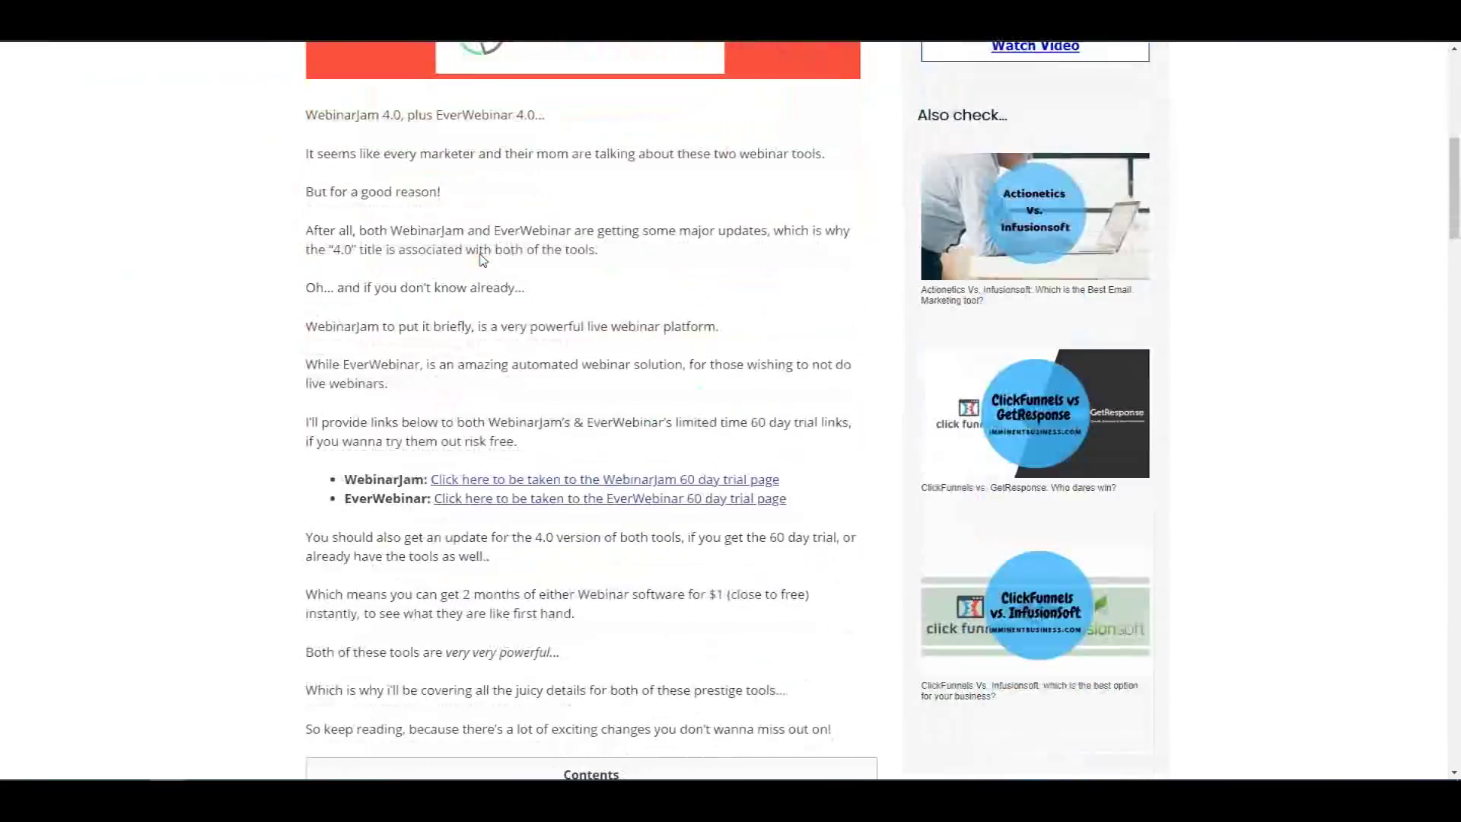
{"action": "scroll", "coordinate": [458, 240], "scroll_direction": "down", "scroll_amount": 8}
{"action": "scroll", "coordinate": [513, 246], "scroll_direction": "down", "scroll_amount": 6}
{"action": "scroll", "coordinate": [546, 248], "scroll_direction": "down", "scroll_amount": 3}
{"action": "scroll", "coordinate": [546, 248], "scroll_direction": "up", "scroll_amount": 8}
{"action": "scroll", "coordinate": [458, 285], "scroll_direction": "up", "scroll_amount": 8}
{"action": "scroll", "coordinate": [452, 306], "scroll_direction": "down", "scroll_amount": 3}
{"action": "scroll", "coordinate": [453, 306], "scroll_direction": "down", "scroll_amount": 3}
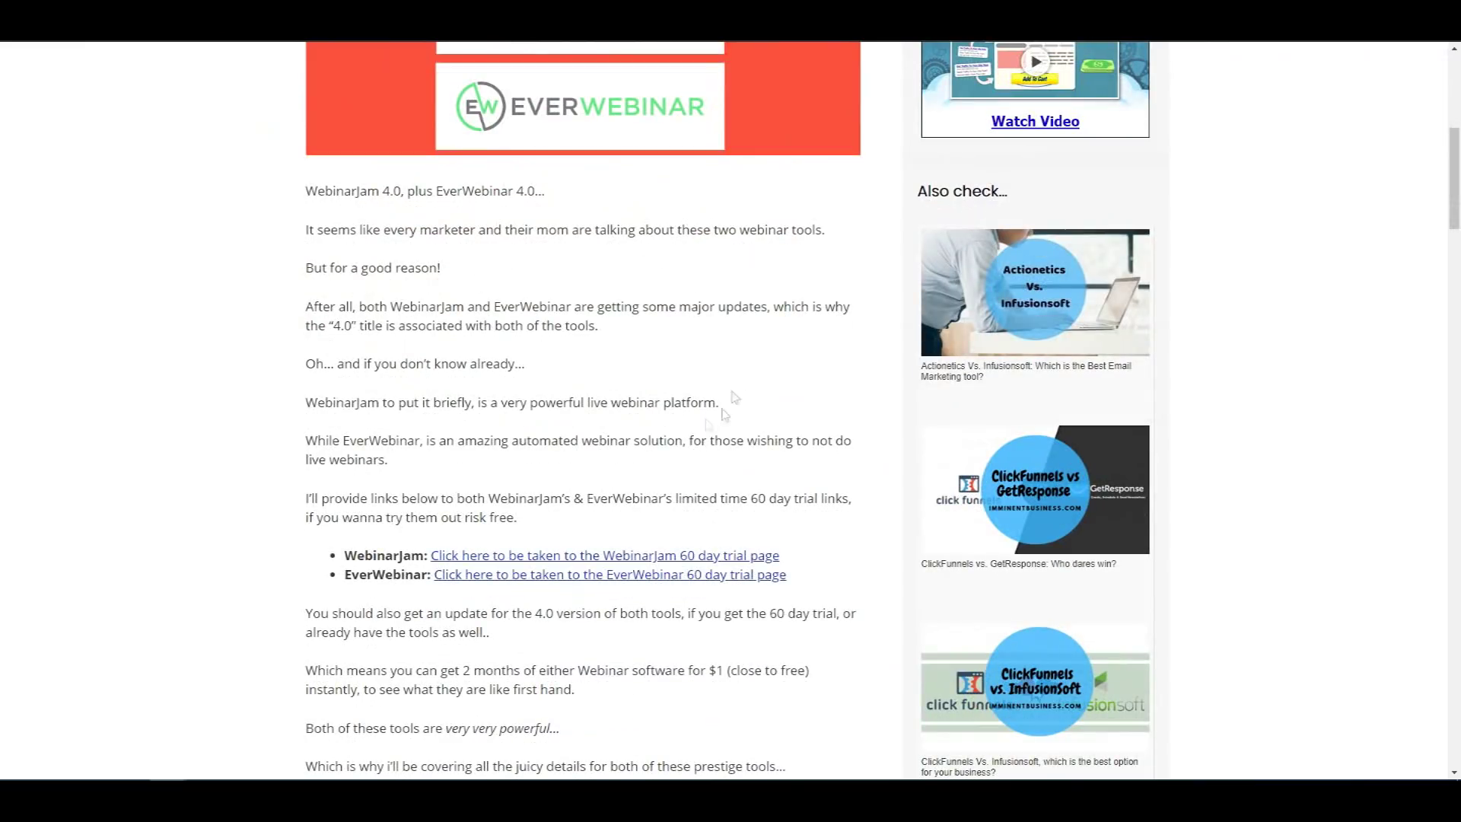
{"action": "scroll", "coordinate": [452, 306], "scroll_direction": "up", "scroll_amount": 5}
{"action": "scroll", "coordinate": [574, 158], "scroll_direction": "down", "scroll_amount": 3}
{"action": "scroll", "coordinate": [573, 158], "scroll_direction": "down", "scroll_amount": 4}
{"action": "scroll", "coordinate": [548, 229], "scroll_direction": "down", "scroll_amount": 6}
{"action": "scroll", "coordinate": [514, 262], "scroll_direction": "down", "scroll_amount": 5}
{"action": "scroll", "coordinate": [480, 286], "scroll_direction": "down", "scroll_amount": 3}
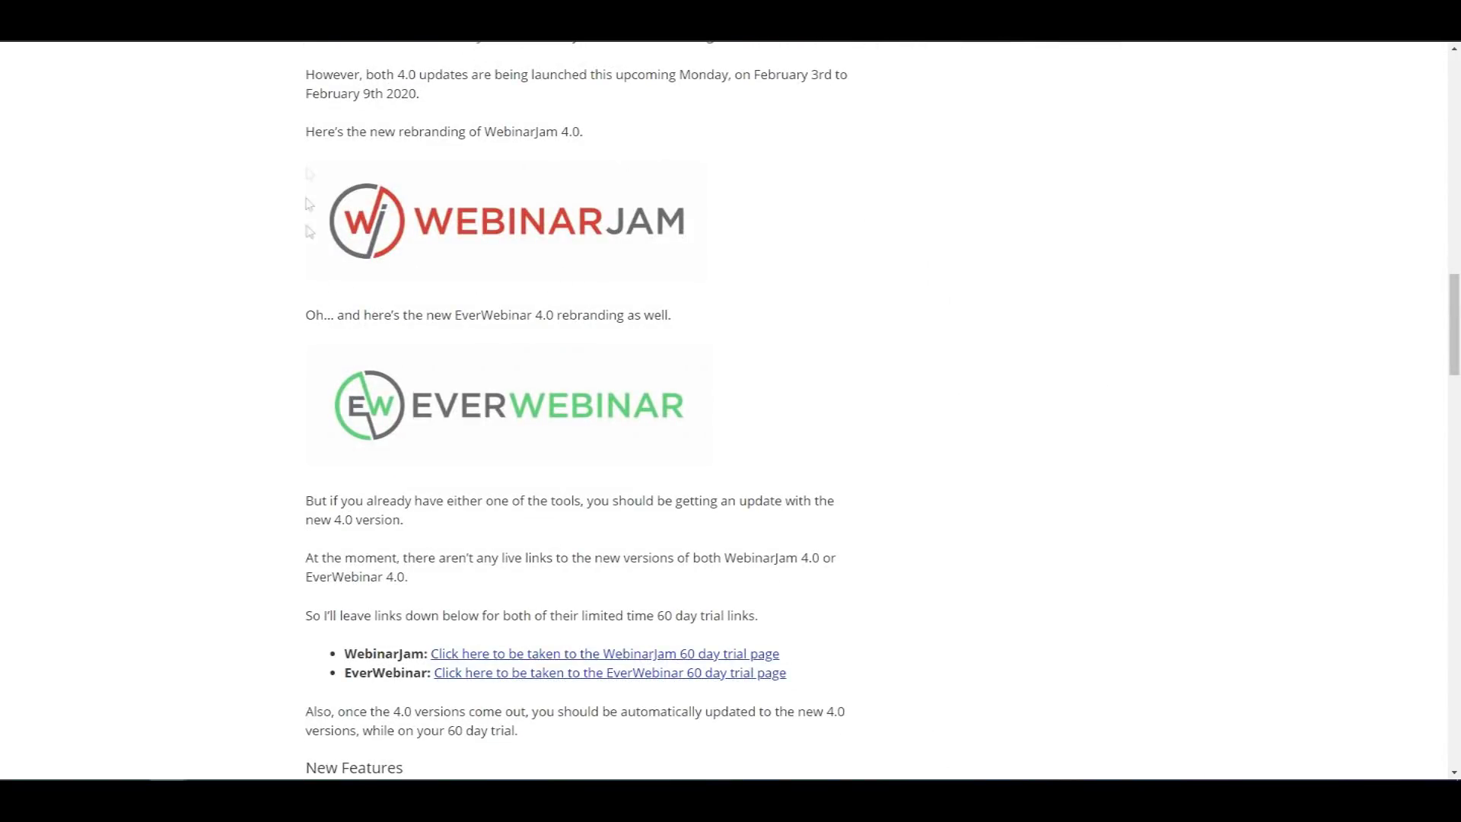
{"action": "scroll", "coordinate": [511, 133], "scroll_direction": "down", "scroll_amount": 3}
{"action": "scroll", "coordinate": [510, 133], "scroll_direction": "down", "scroll_amount": 2}
{"action": "scroll", "coordinate": [511, 133], "scroll_direction": "up", "scroll_amount": 4}
{"action": "scroll", "coordinate": [510, 182], "scroll_direction": "down", "scroll_amount": 2}
{"action": "scroll", "coordinate": [510, 229], "scroll_direction": "up", "scroll_amount": 5}
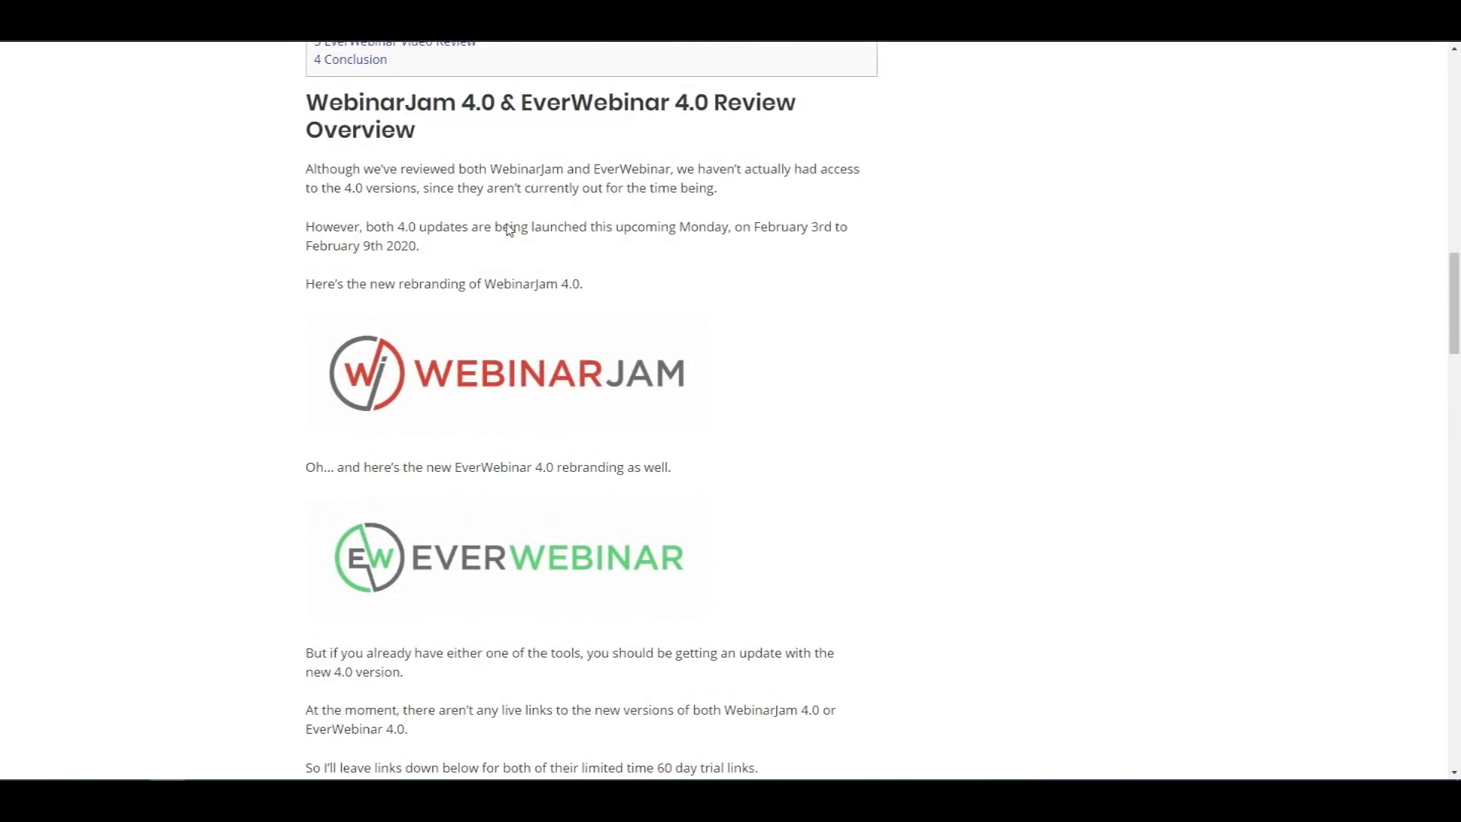
{"action": "scroll", "coordinate": [510, 228], "scroll_direction": "down", "scroll_amount": 4}
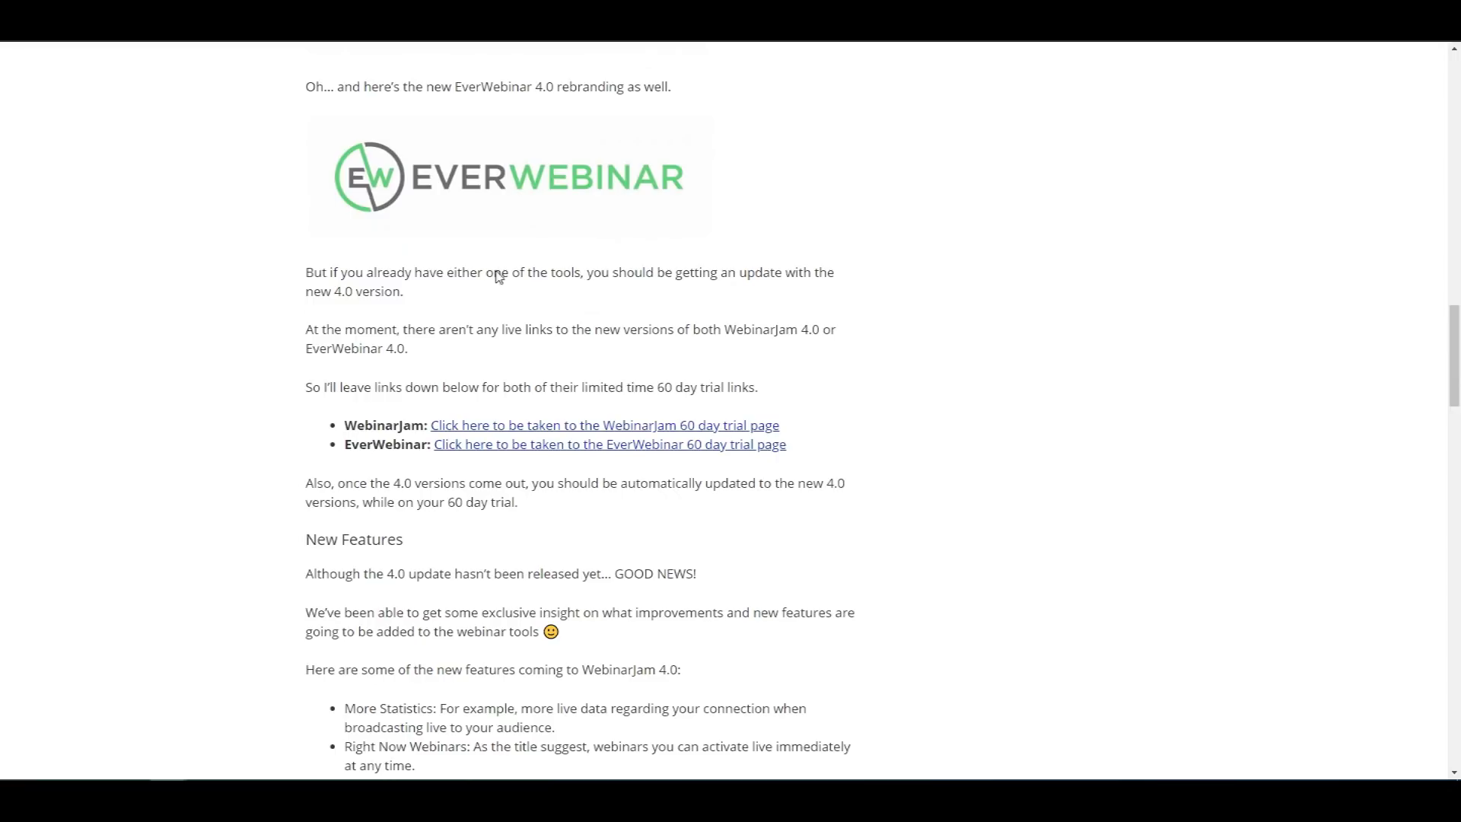
{"action": "scroll", "coordinate": [499, 278], "scroll_direction": "down", "scroll_amount": 4}
{"action": "scroll", "coordinate": [497, 263], "scroll_direction": "down", "scroll_amount": 2}
{"action": "scroll", "coordinate": [496, 261], "scroll_direction": "down", "scroll_amount": 5}
{"action": "scroll", "coordinate": [496, 261], "scroll_direction": "up", "scroll_amount": 5}
{"action": "scroll", "coordinate": [496, 260], "scroll_direction": "up", "scroll_amount": 3}
{"action": "scroll", "coordinate": [495, 260], "scroll_direction": "down", "scroll_amount": 3}
{"action": "scroll", "coordinate": [483, 266], "scroll_direction": "down", "scroll_amount": 2}
{"action": "scroll", "coordinate": [483, 265], "scroll_direction": "up", "scroll_amount": 2}
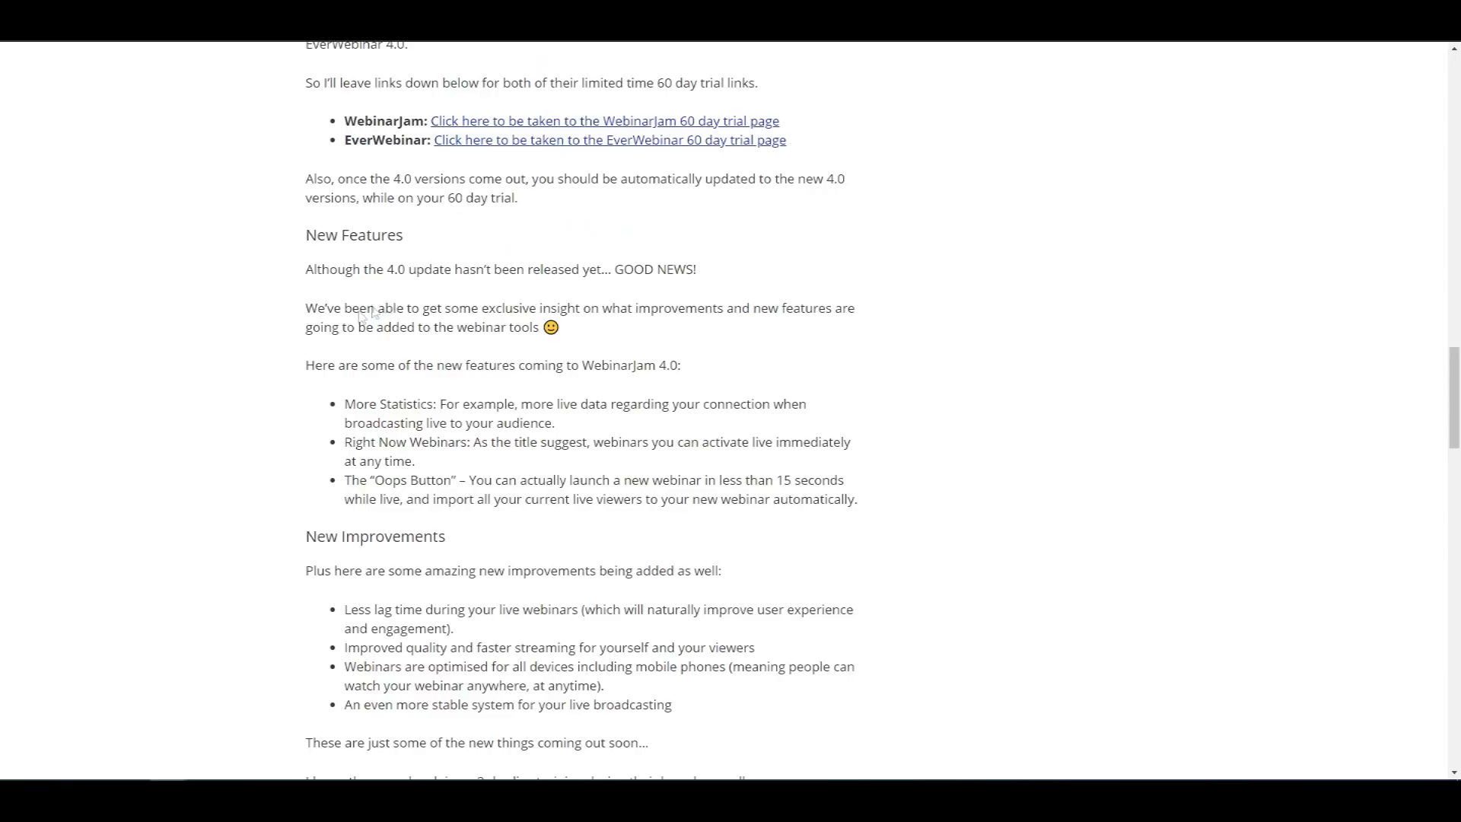